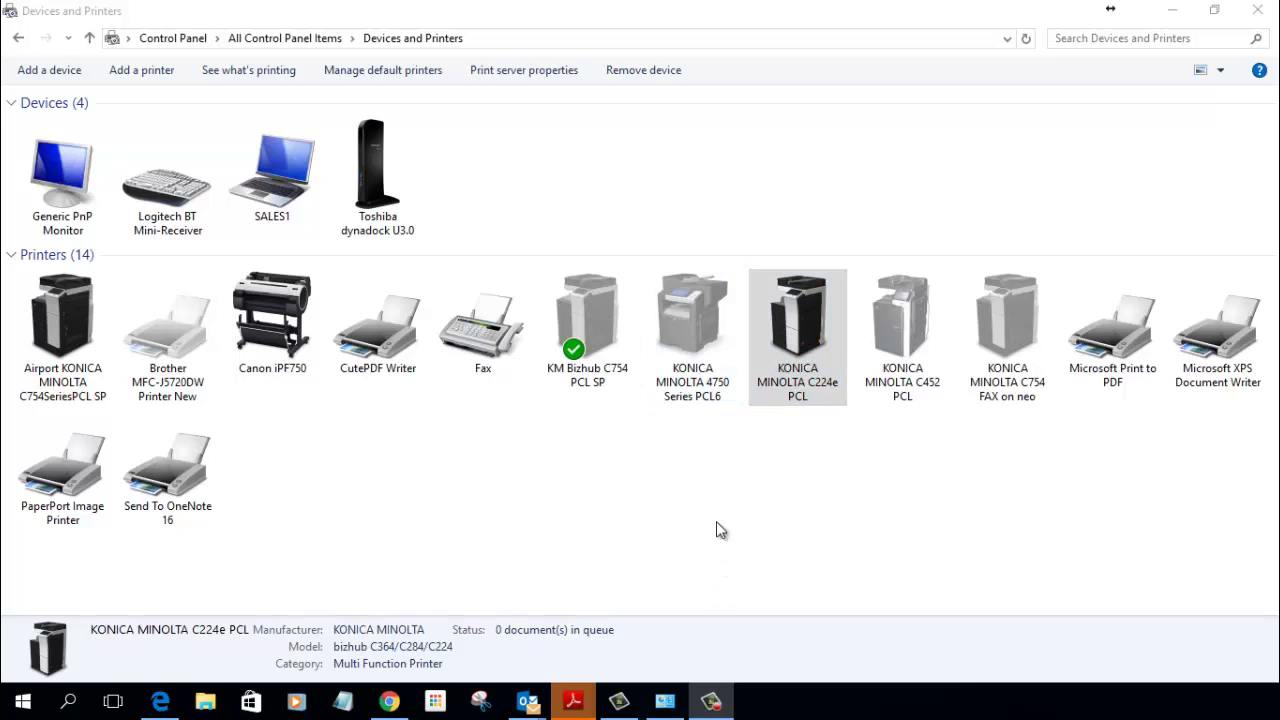
Step: Open the KONICA MINOLTA C224e's printing preferences
right_click(796, 386)
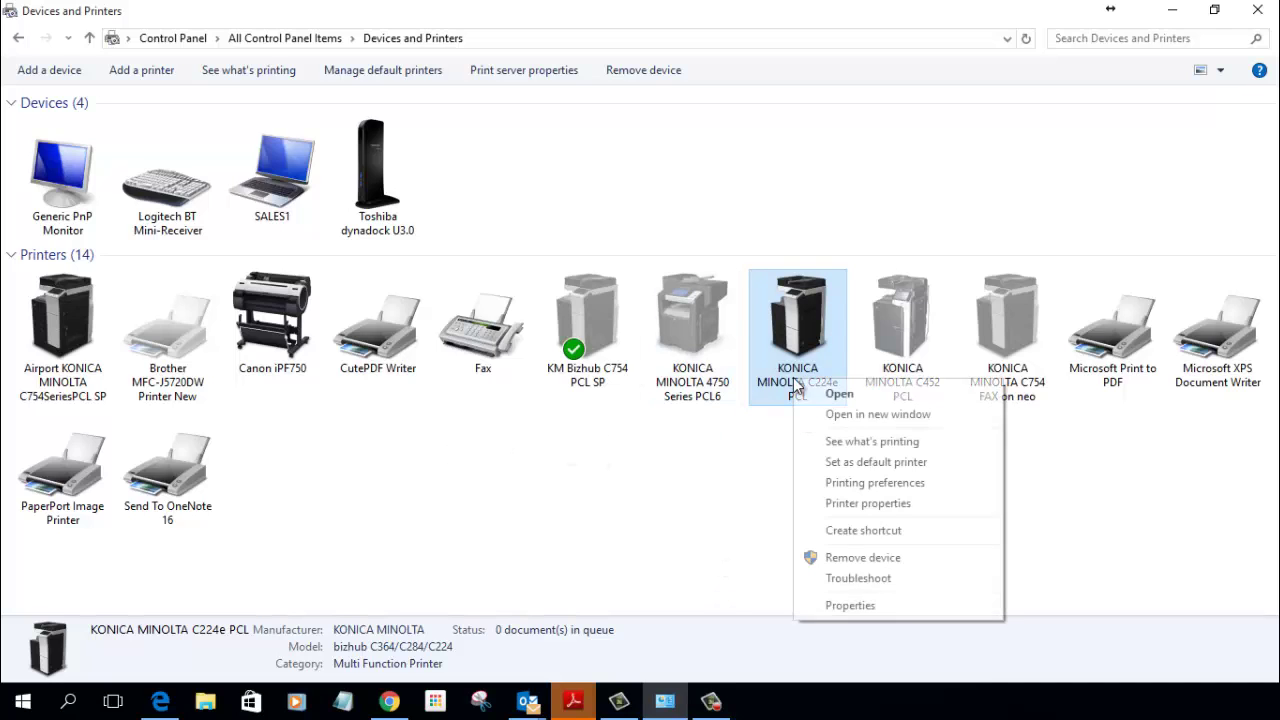
click(711, 526)
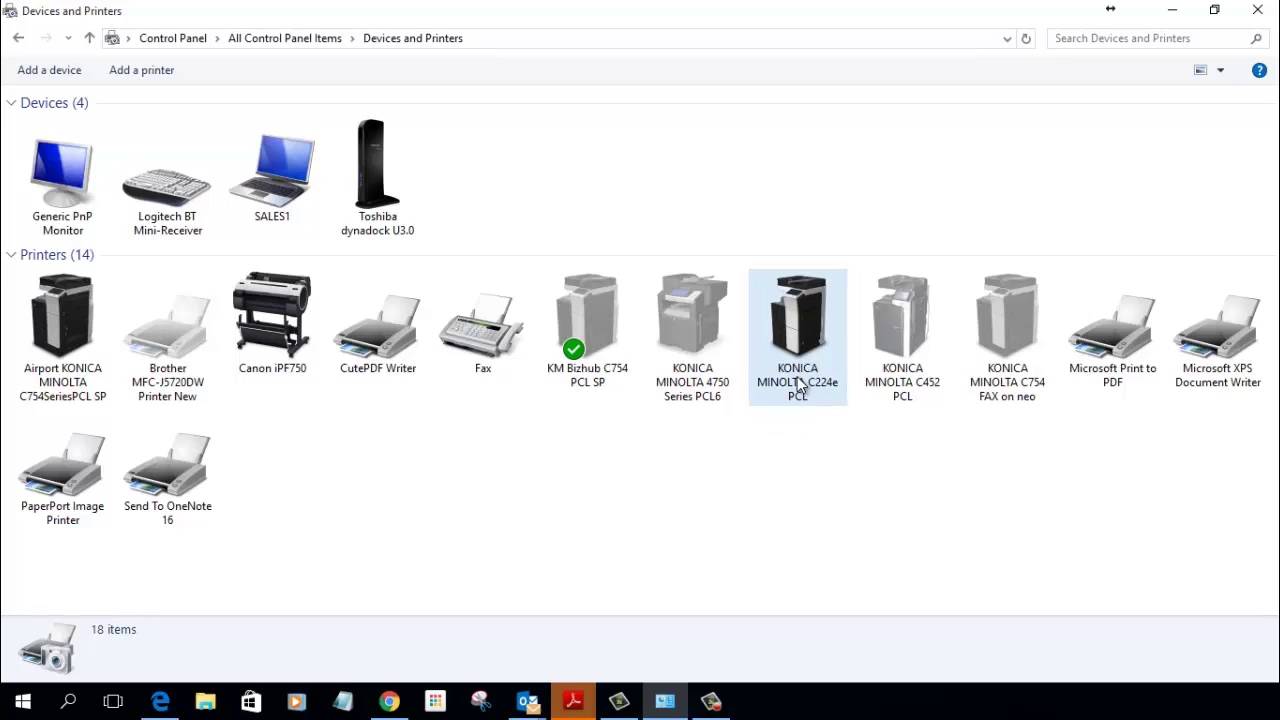
mouse_move(797, 336)
right_click(795, 383)
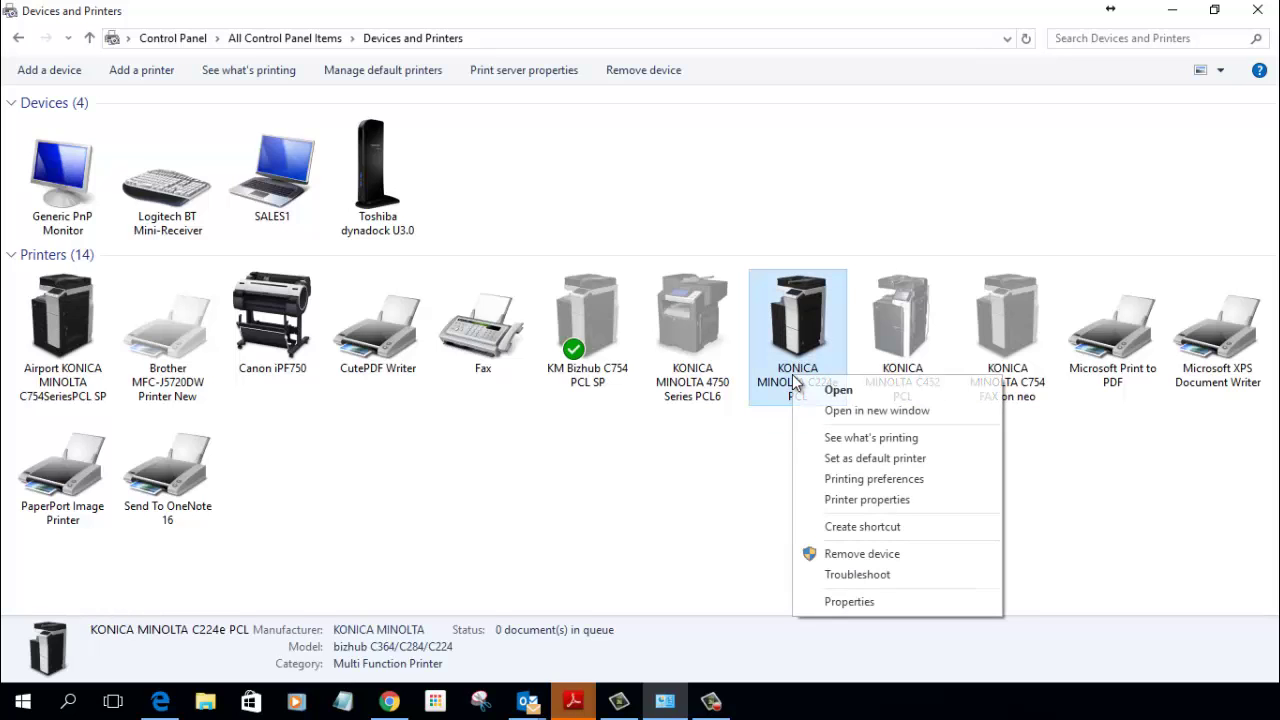
click(826, 486)
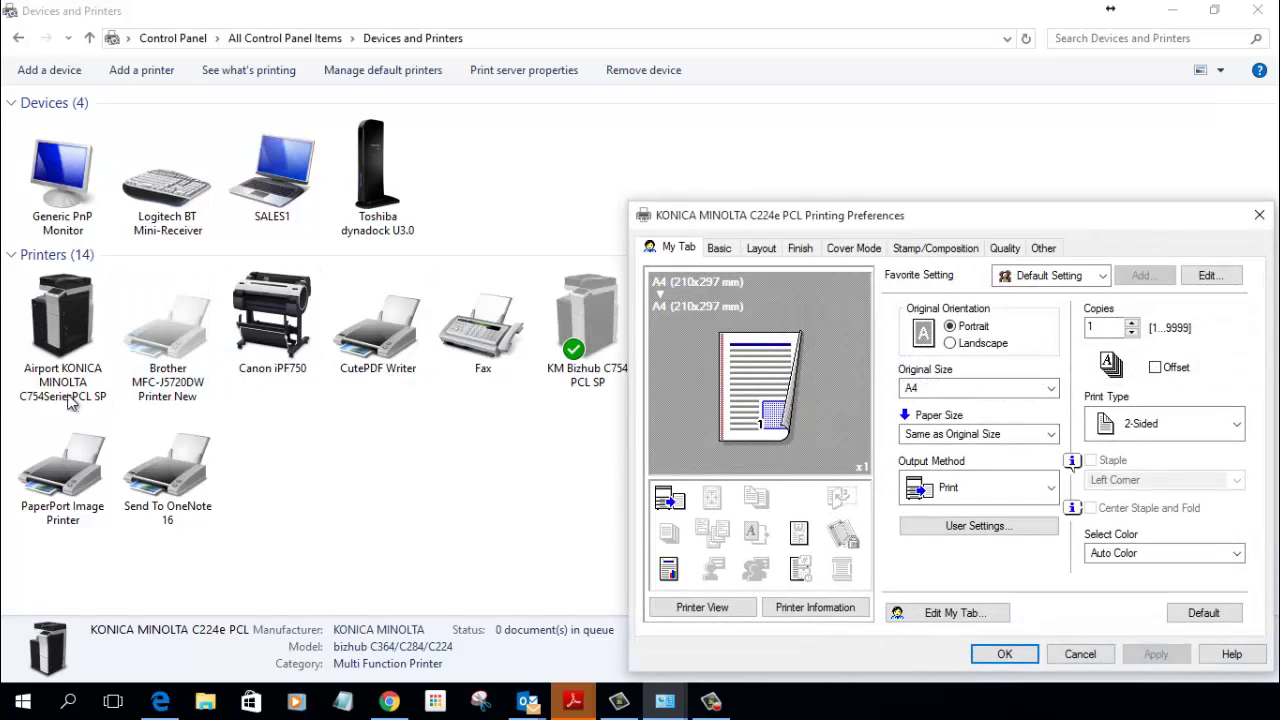
Step: Review the Basic tab's Paper Tray list, leaving the tray on Auto
drag(786, 220, 520, 164)
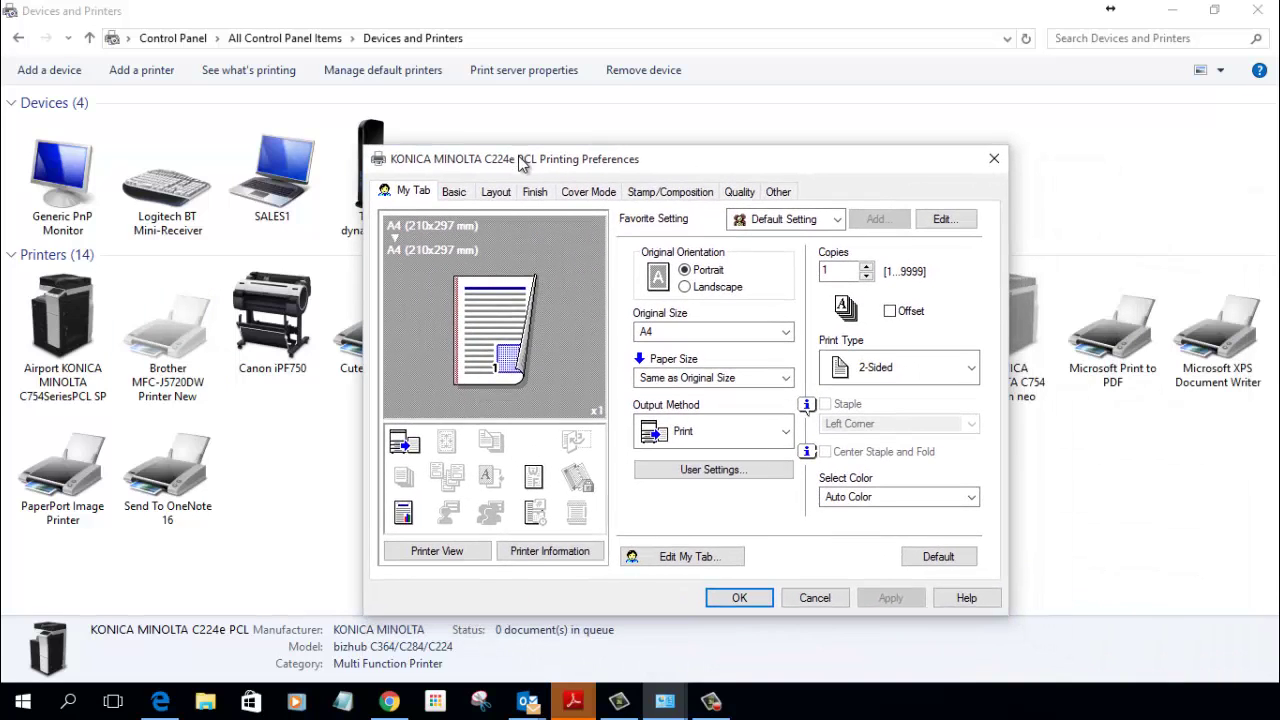
click(450, 192)
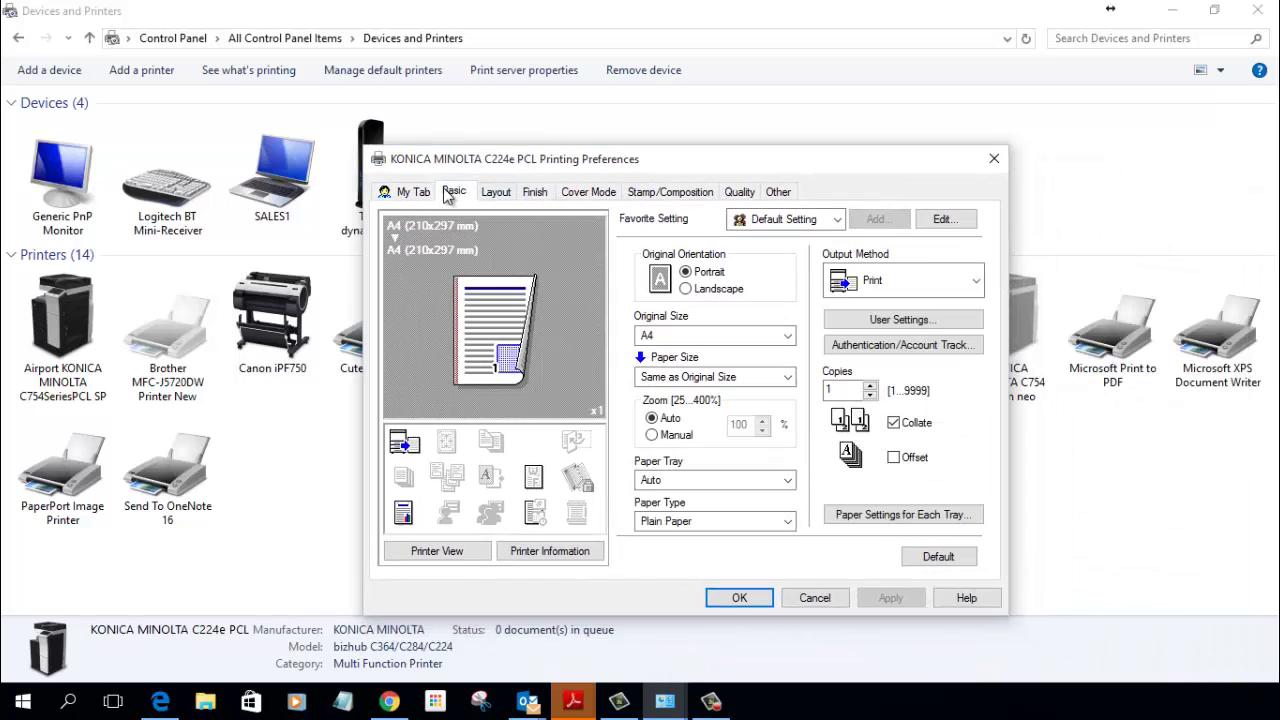
click(673, 482)
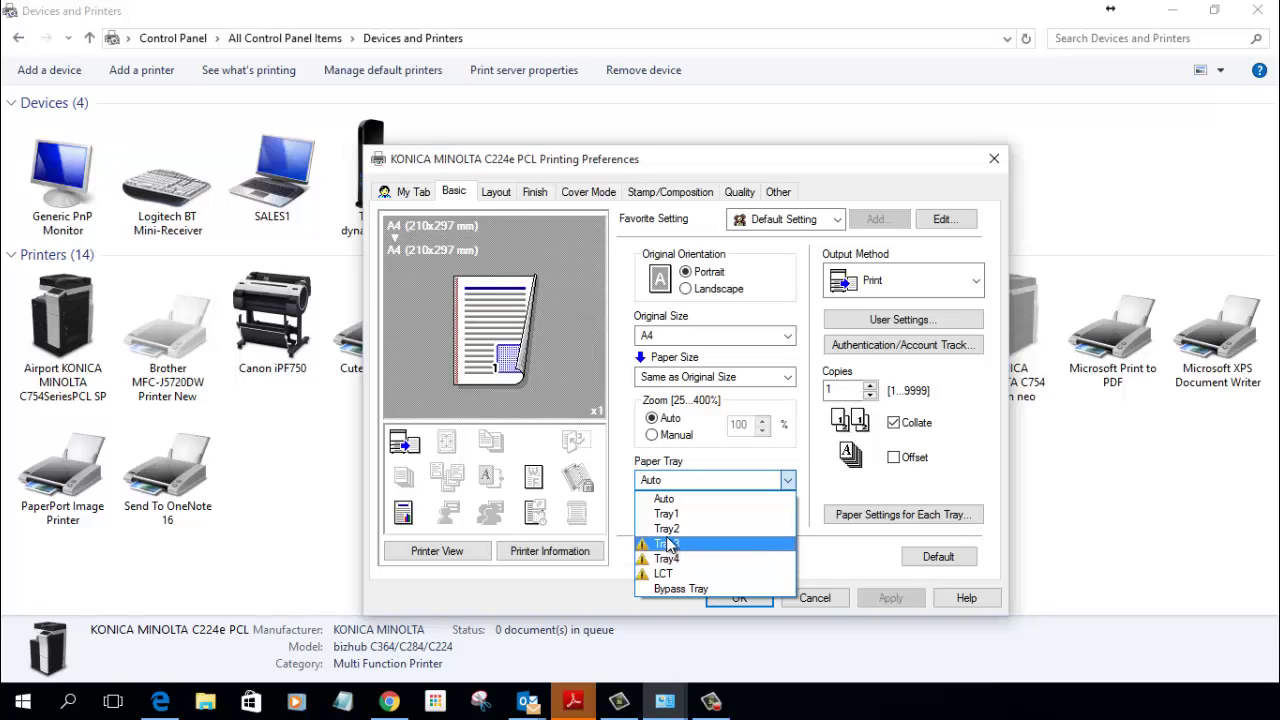
click(691, 481)
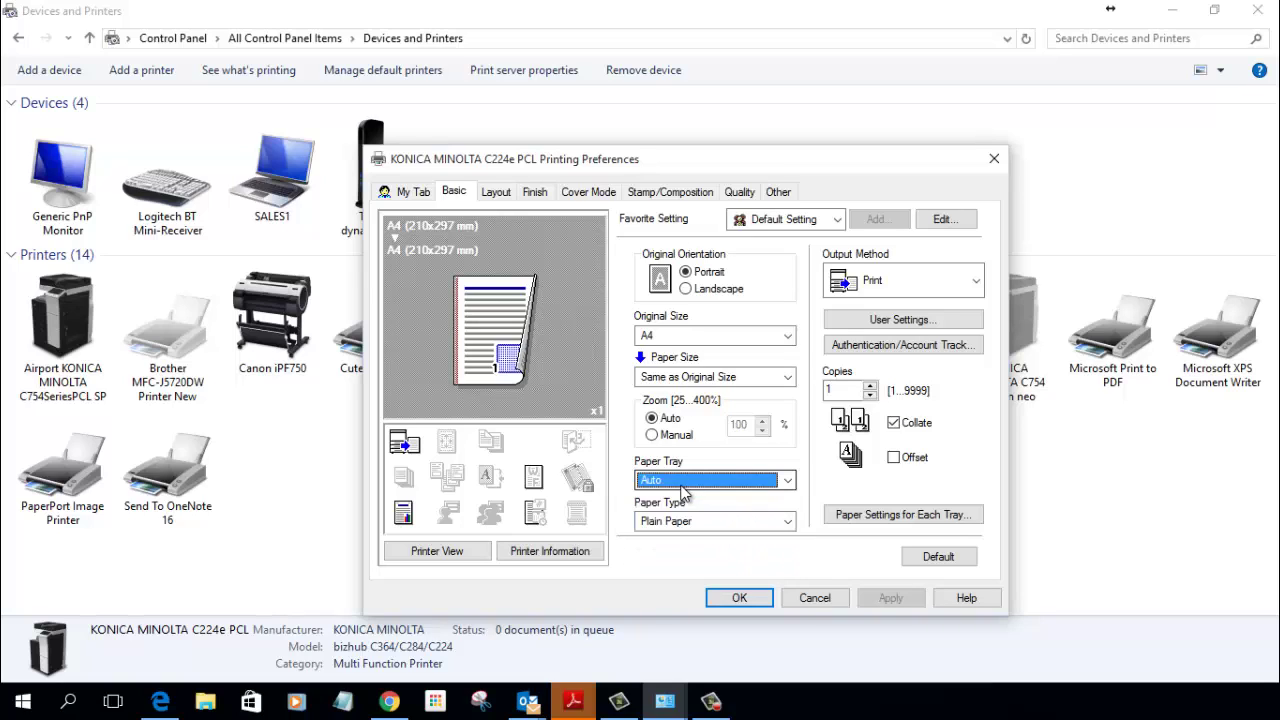
Step: Cancel the printing preferences and open the C224e PCL Printer properties window
click(815, 601)
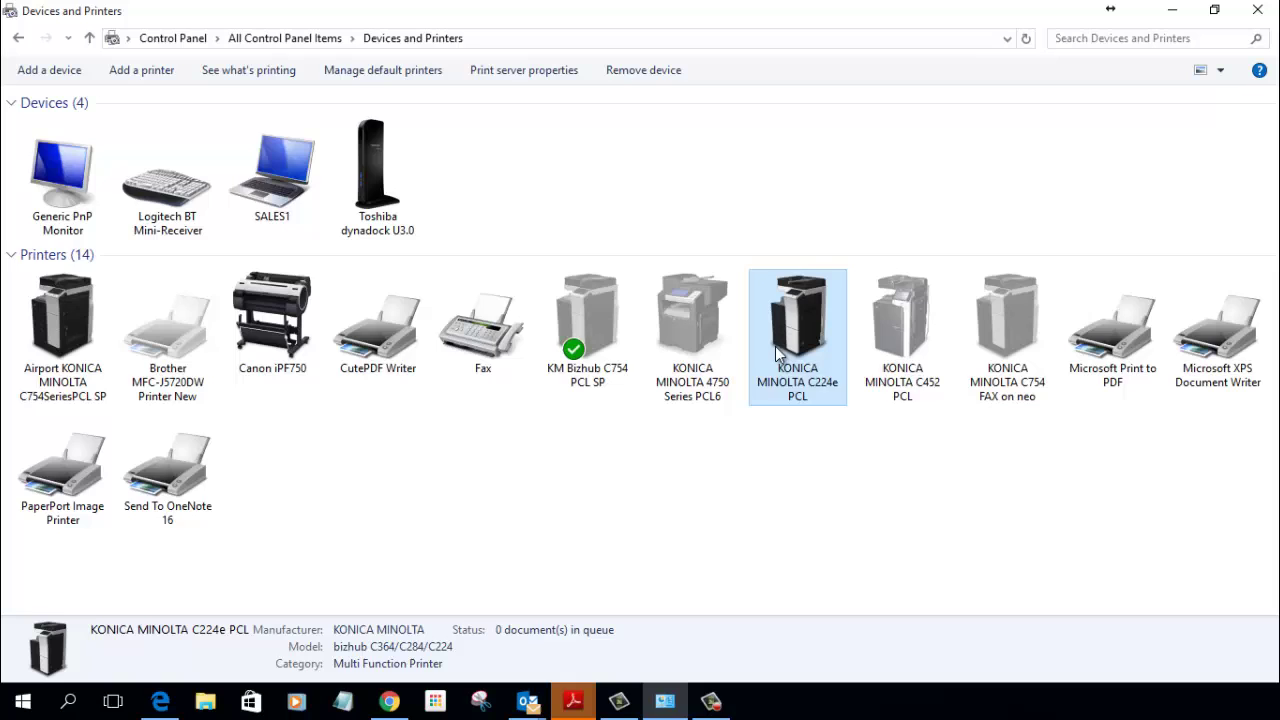
mouse_move(797, 315)
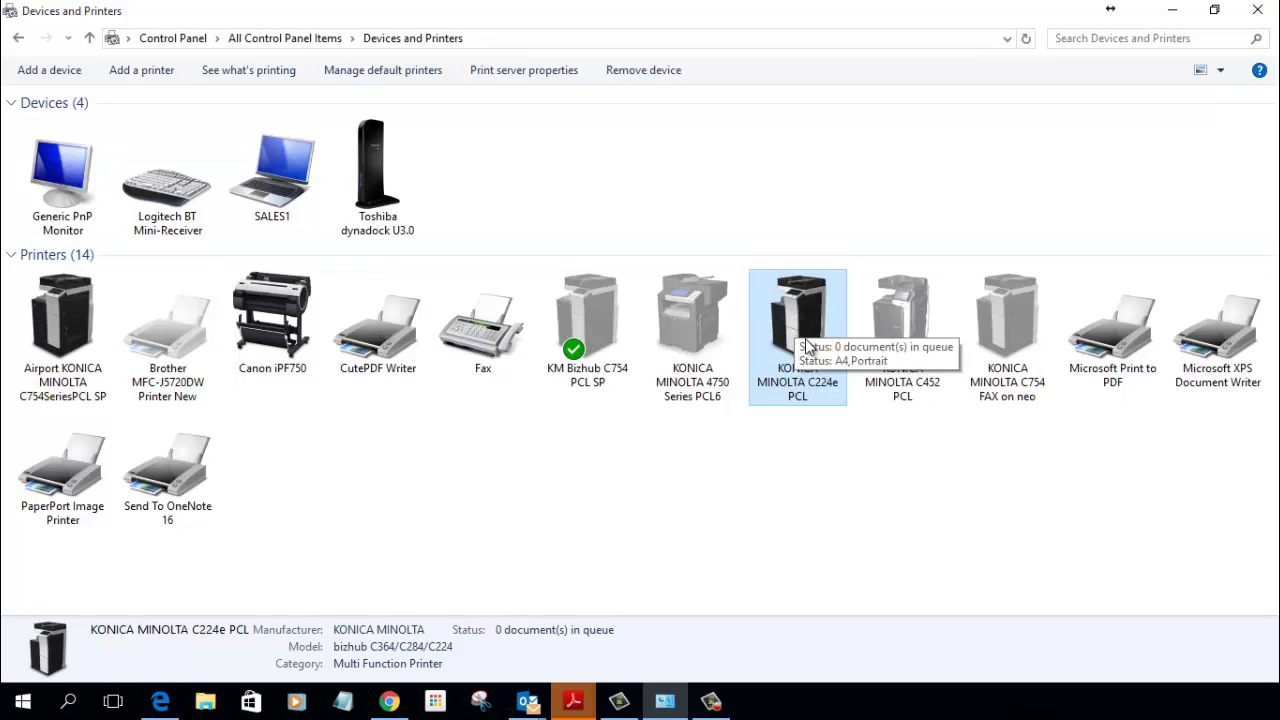
right_click(793, 345)
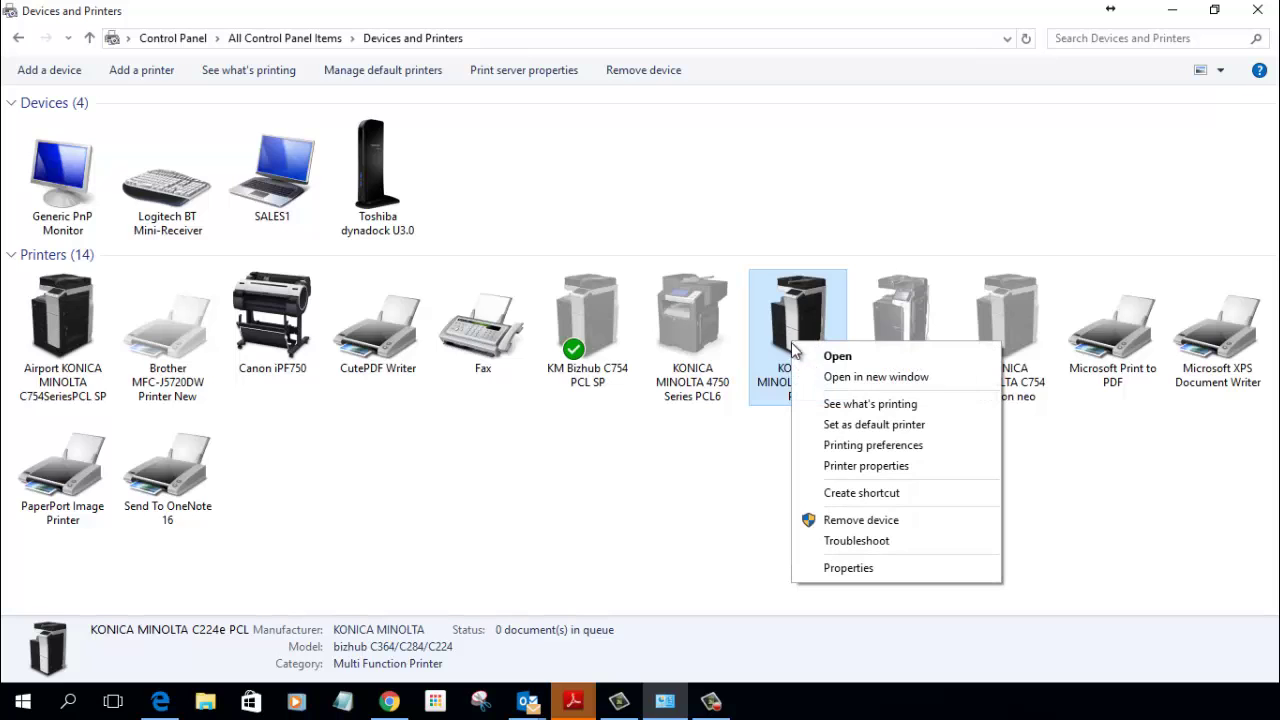
click(838, 470)
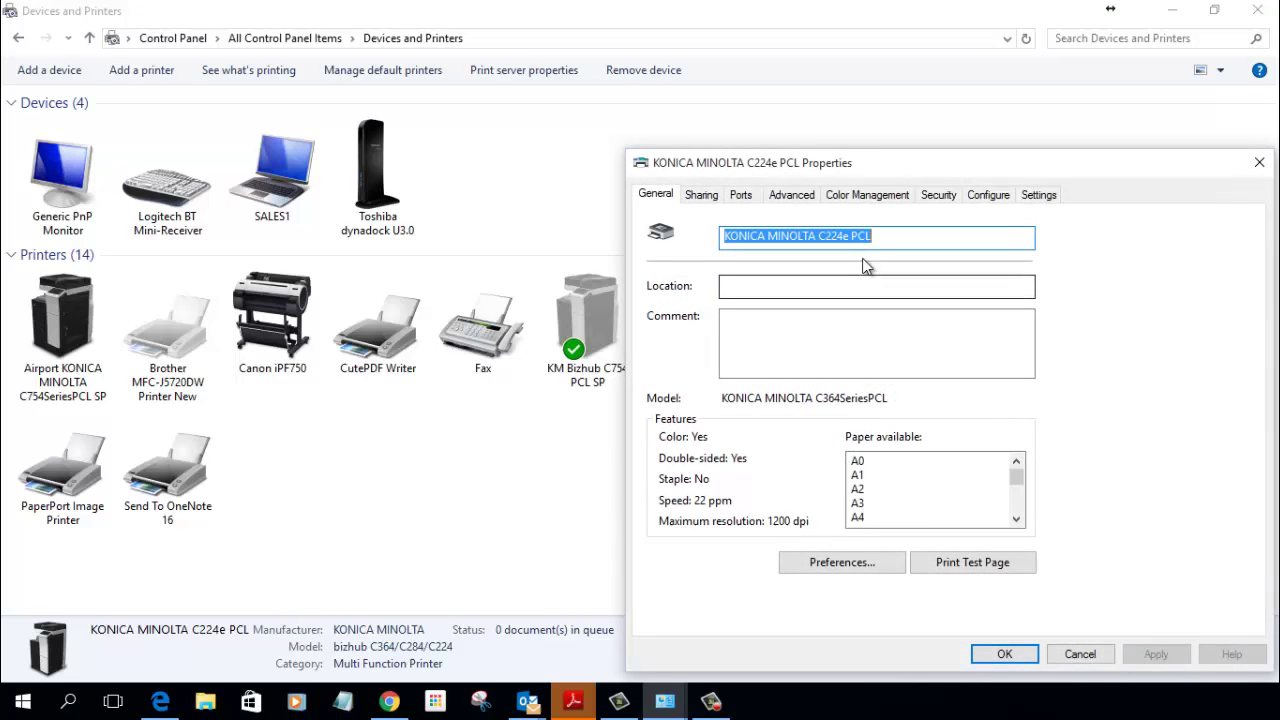
drag(866, 163, 656, 155)
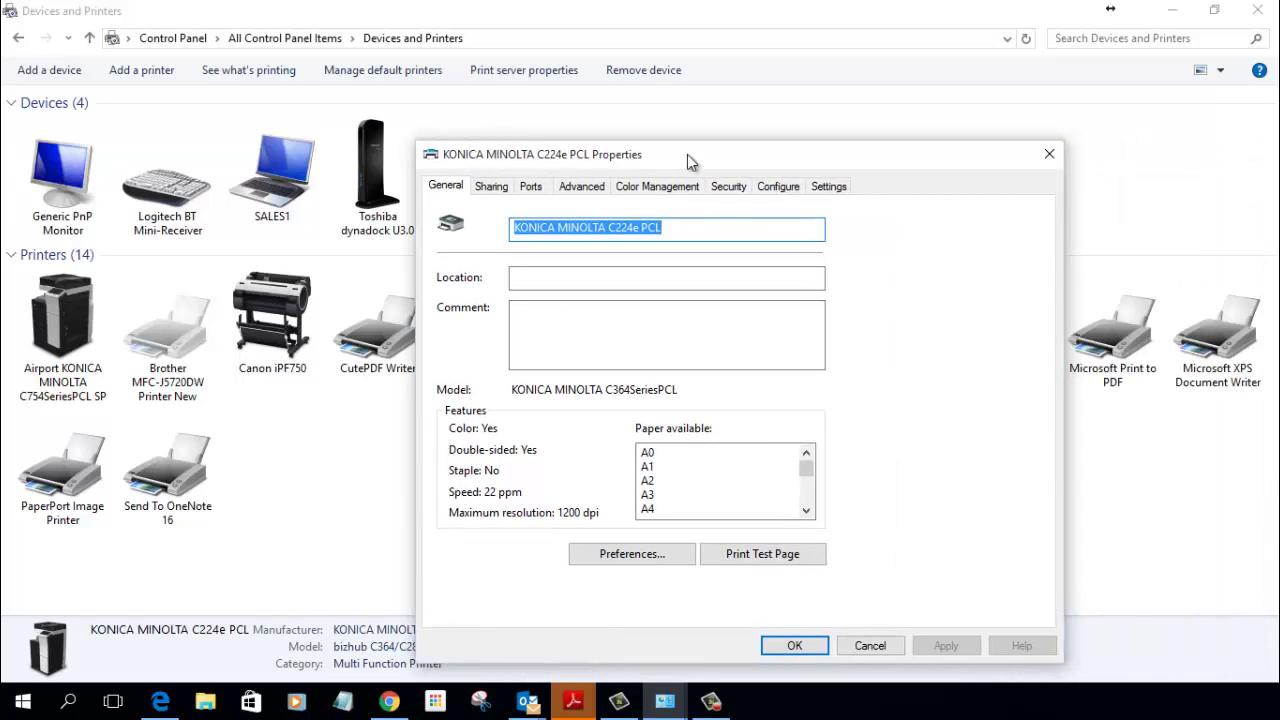
Step: On the Configure tab, select Paper Source Unit under Device Option and list its Setting choices
click(776, 192)
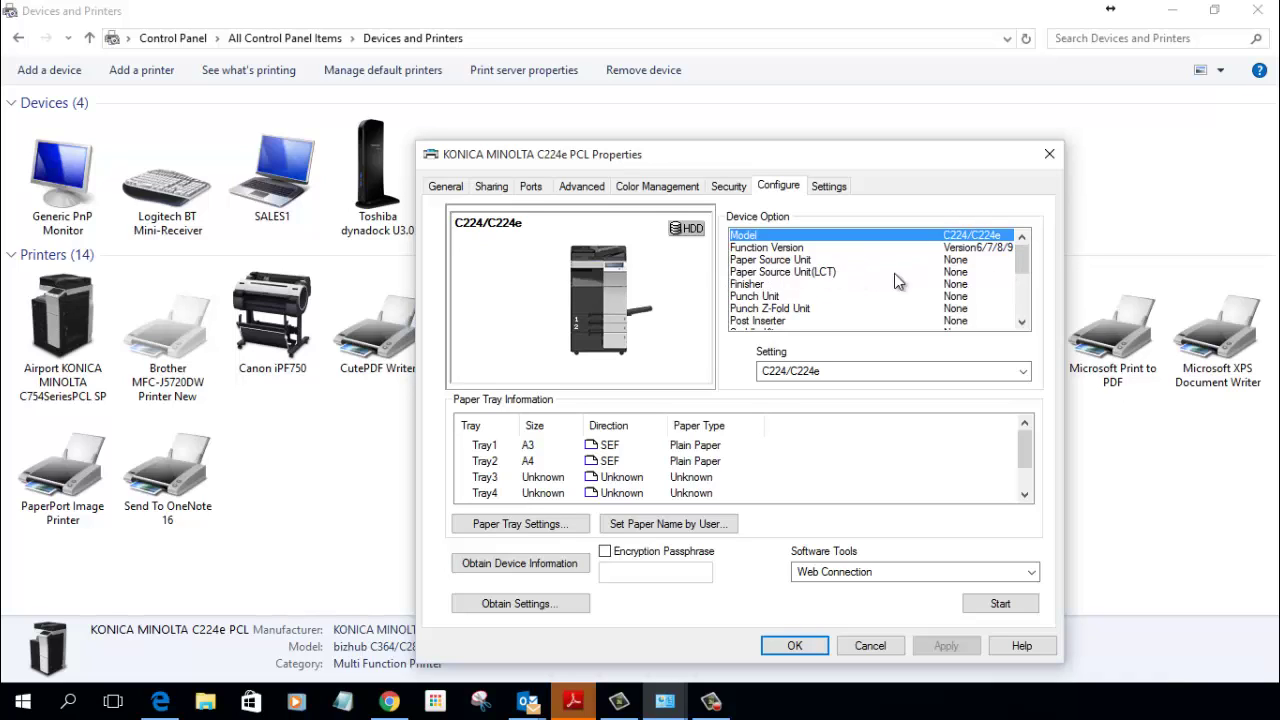
click(750, 261)
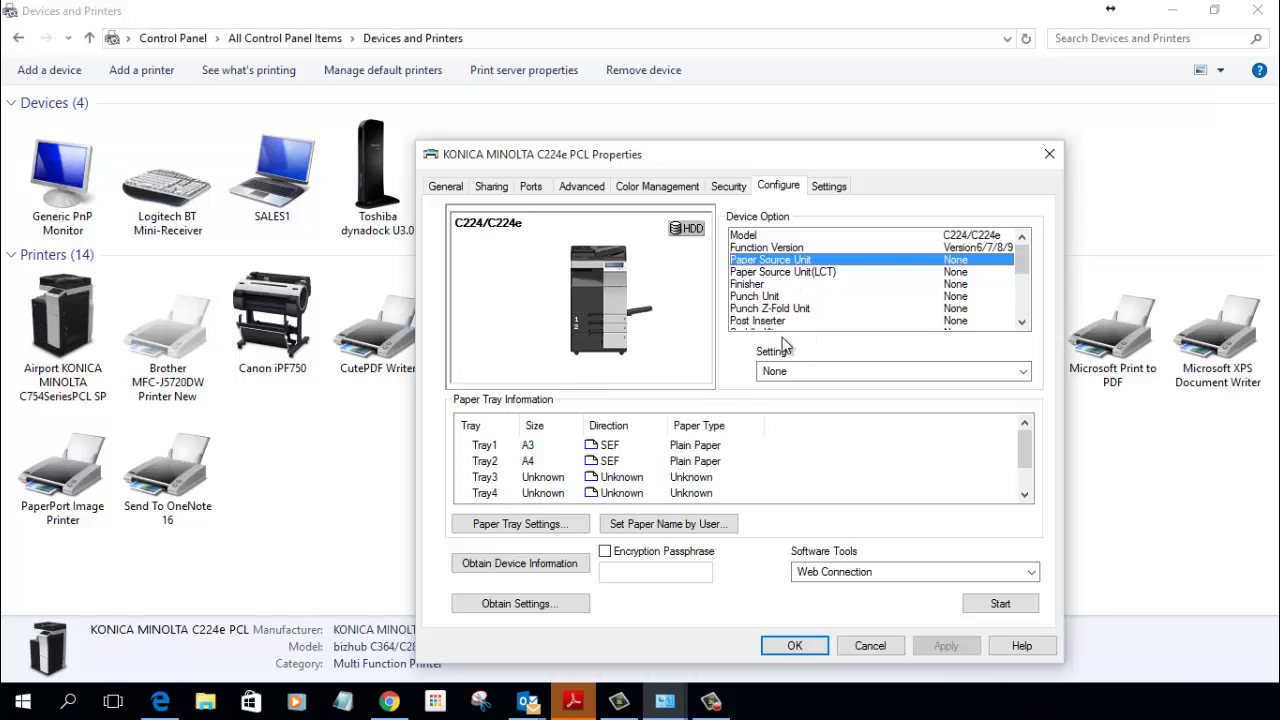
click(785, 372)
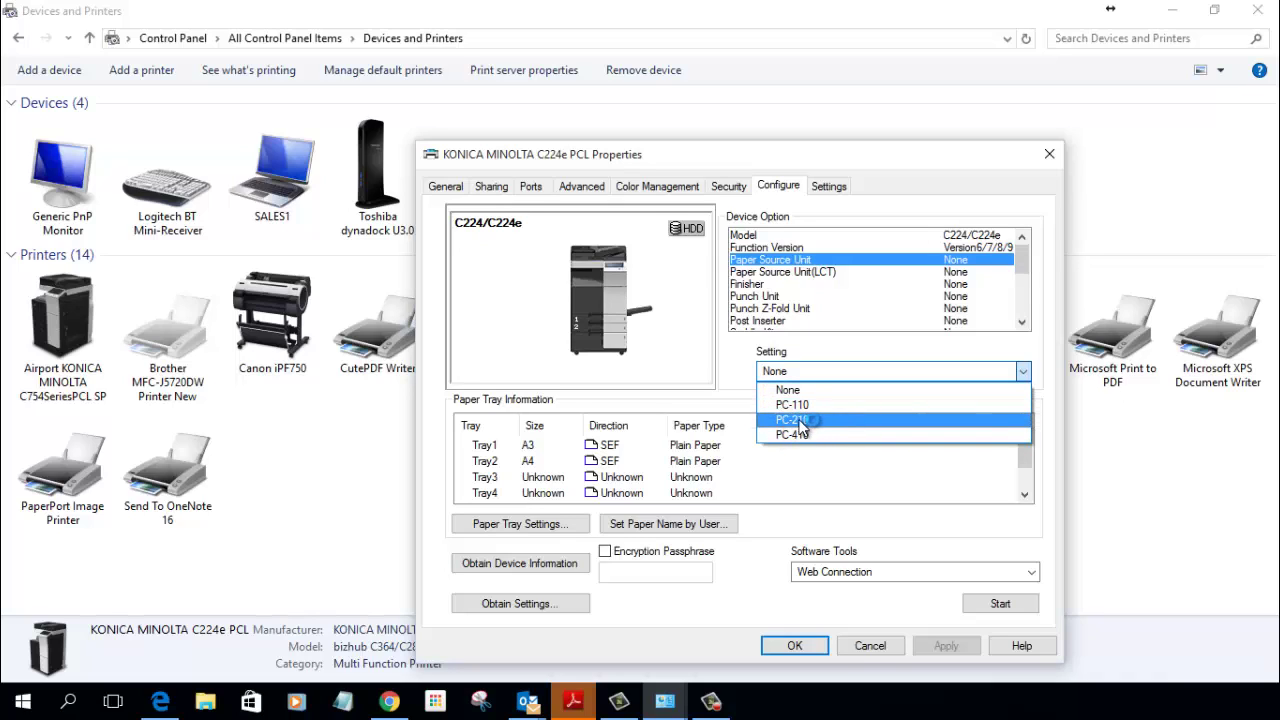
Step: Set Paper Source Unit to PC-210, apply it, and close the properties with OK
click(800, 422)
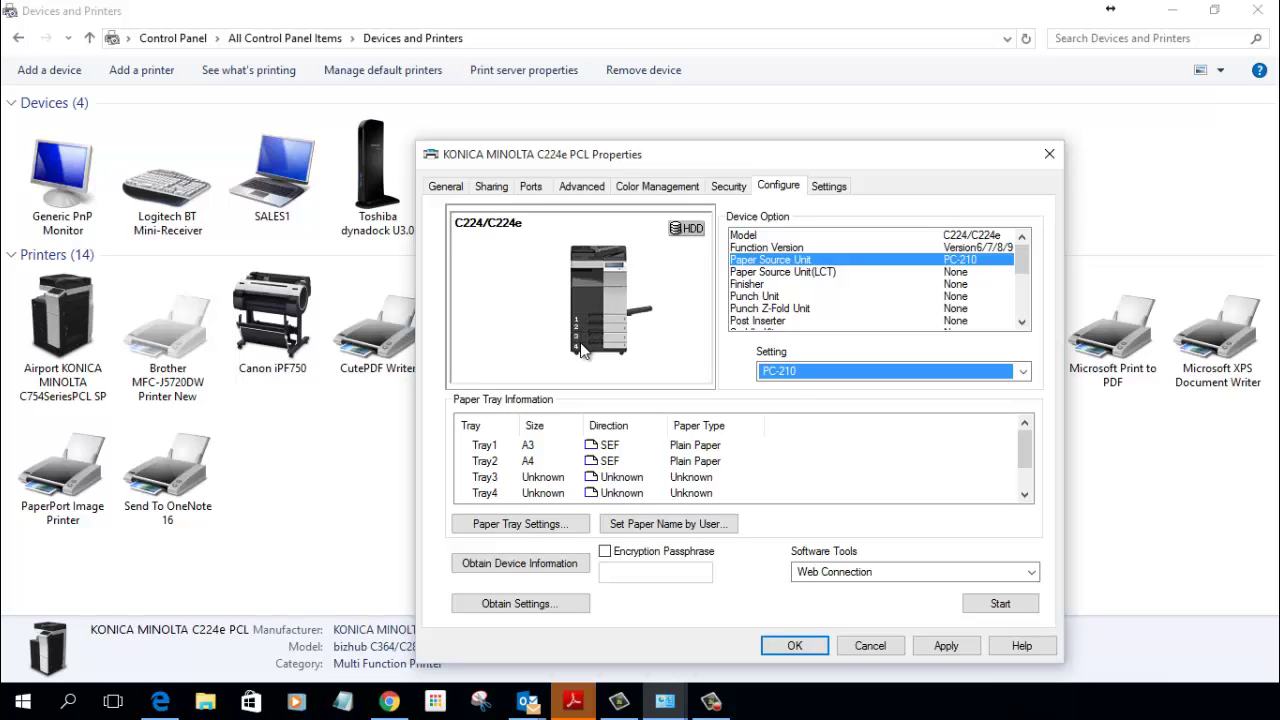
click(931, 644)
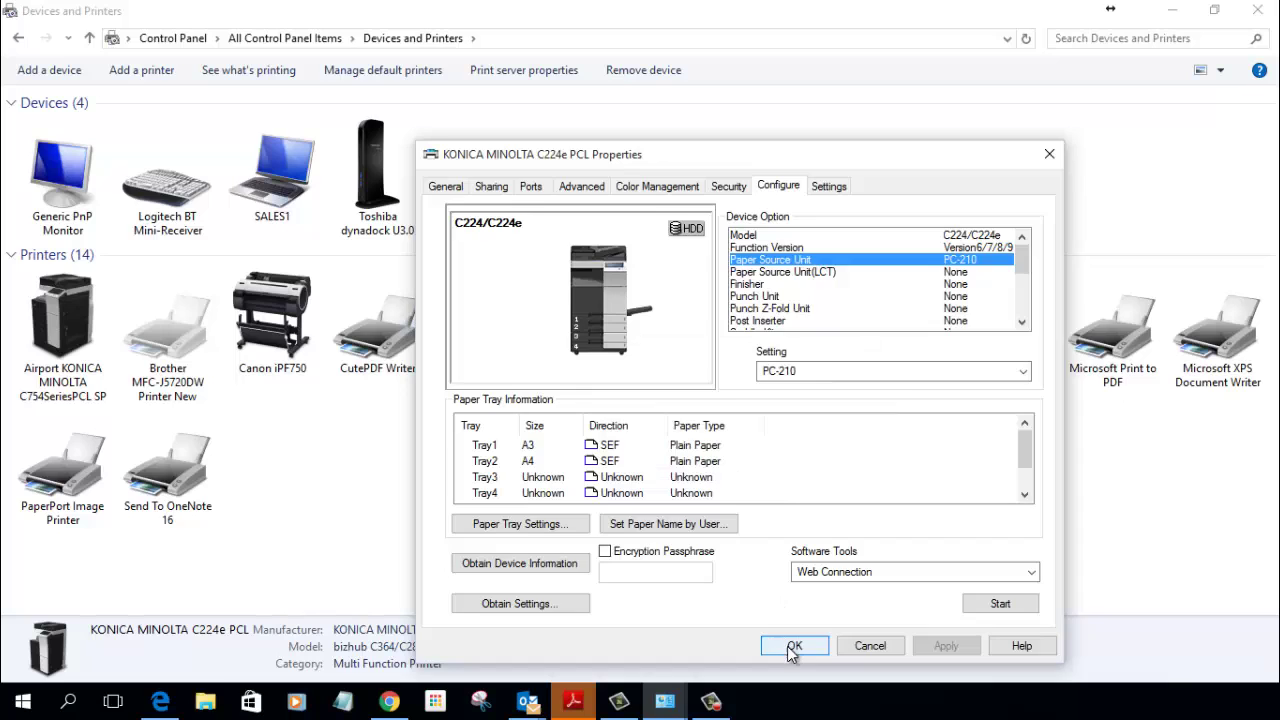
click(792, 650)
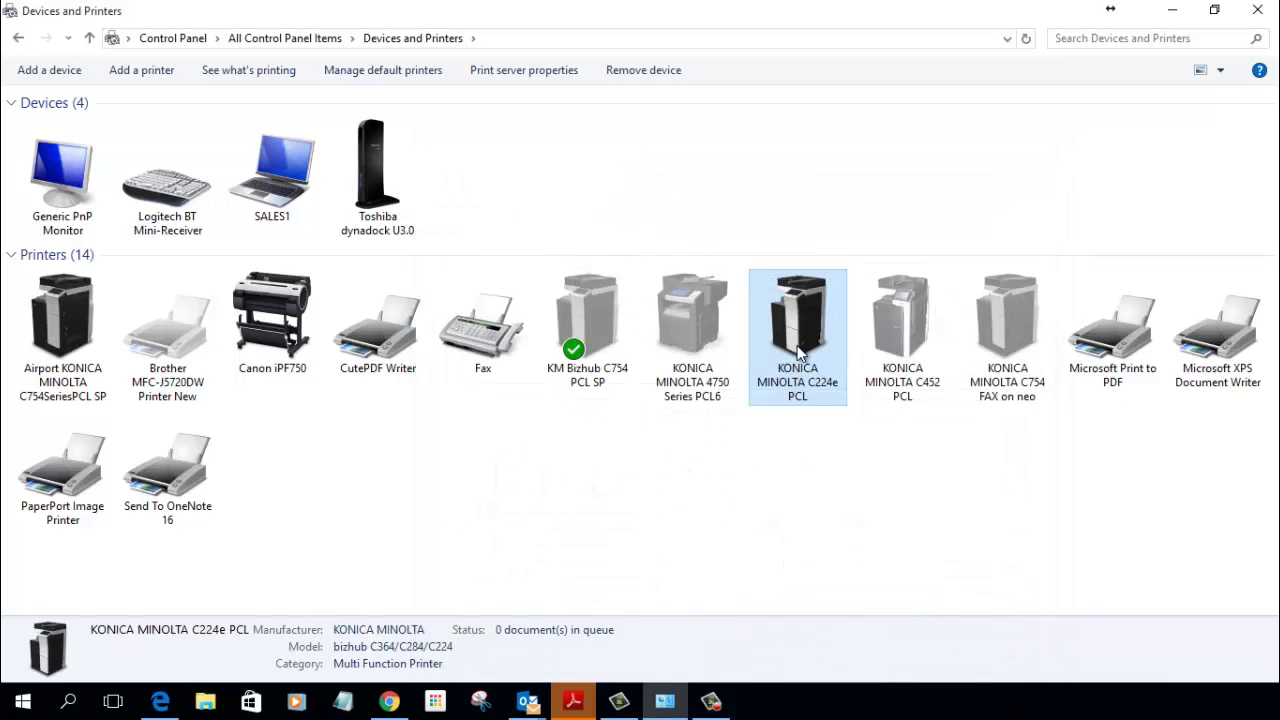
Step: Reopen the C224e's printing preferences
right_click(798, 352)
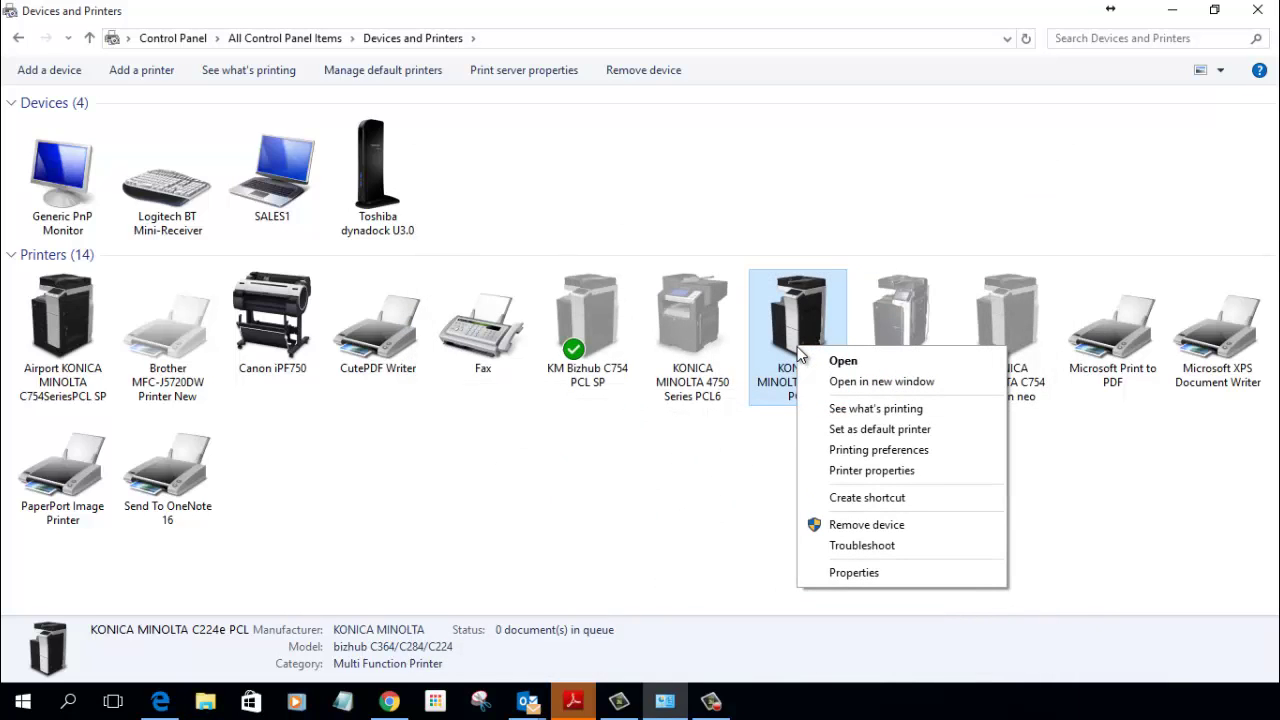
click(838, 452)
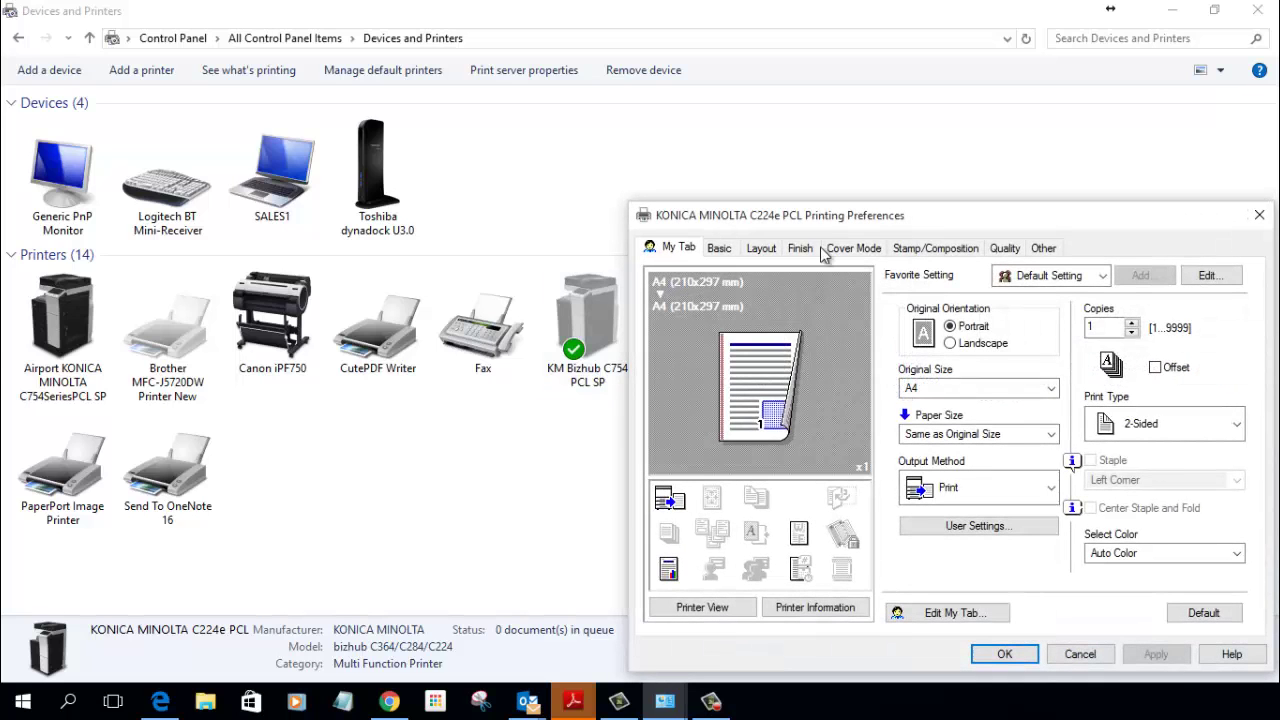
drag(754, 226, 573, 173)
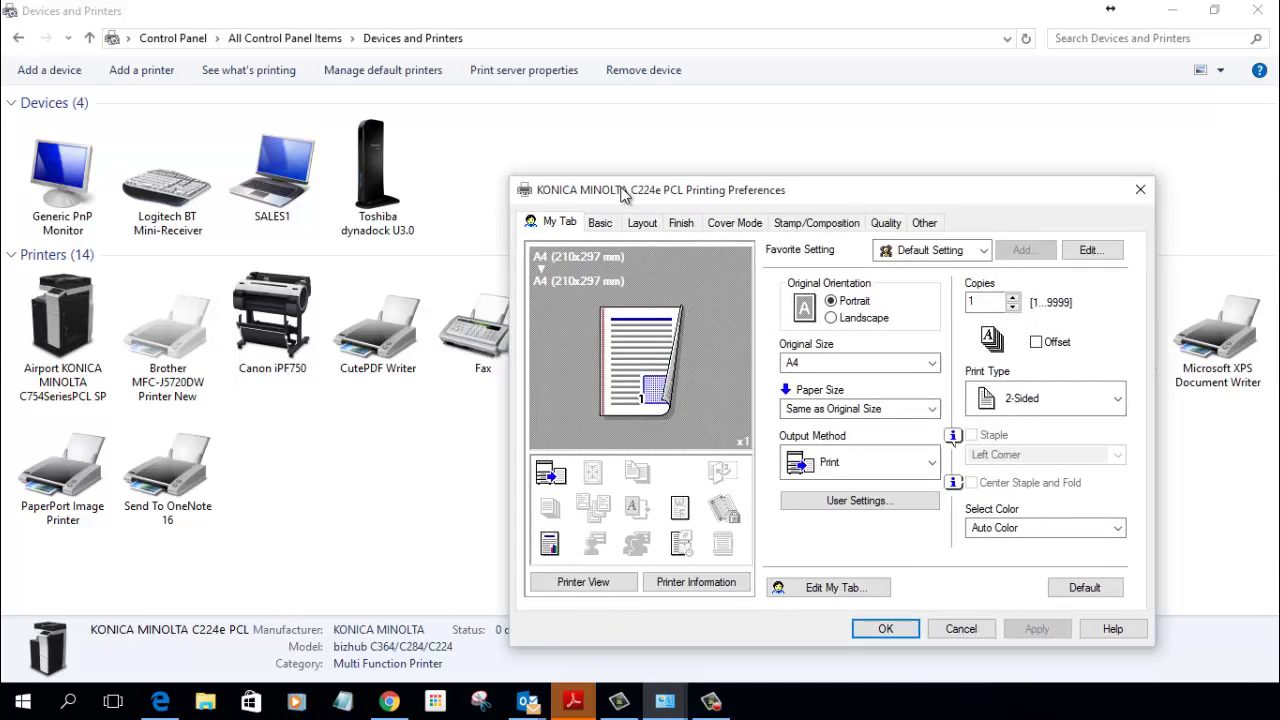
Step: Confirm the Basic tab Paper Tray list now includes Tray3 and Tray4, keeping Auto
click(545, 197)
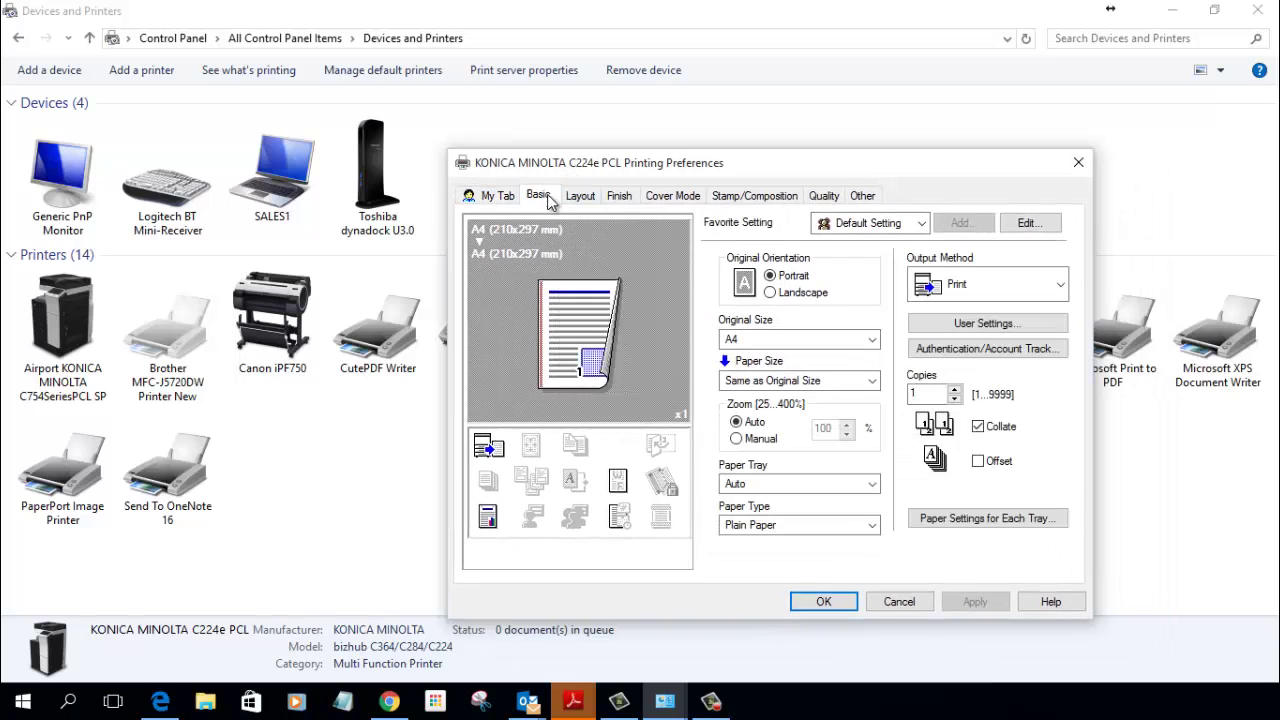
click(742, 485)
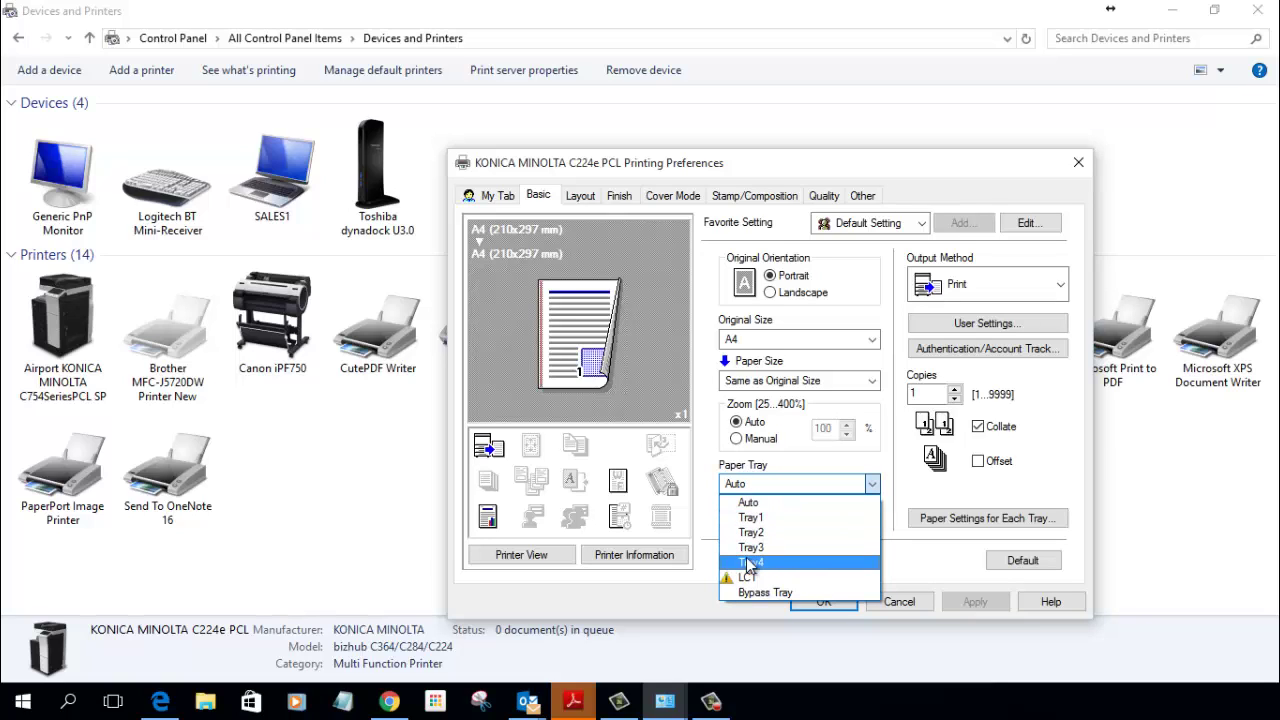
click(750, 502)
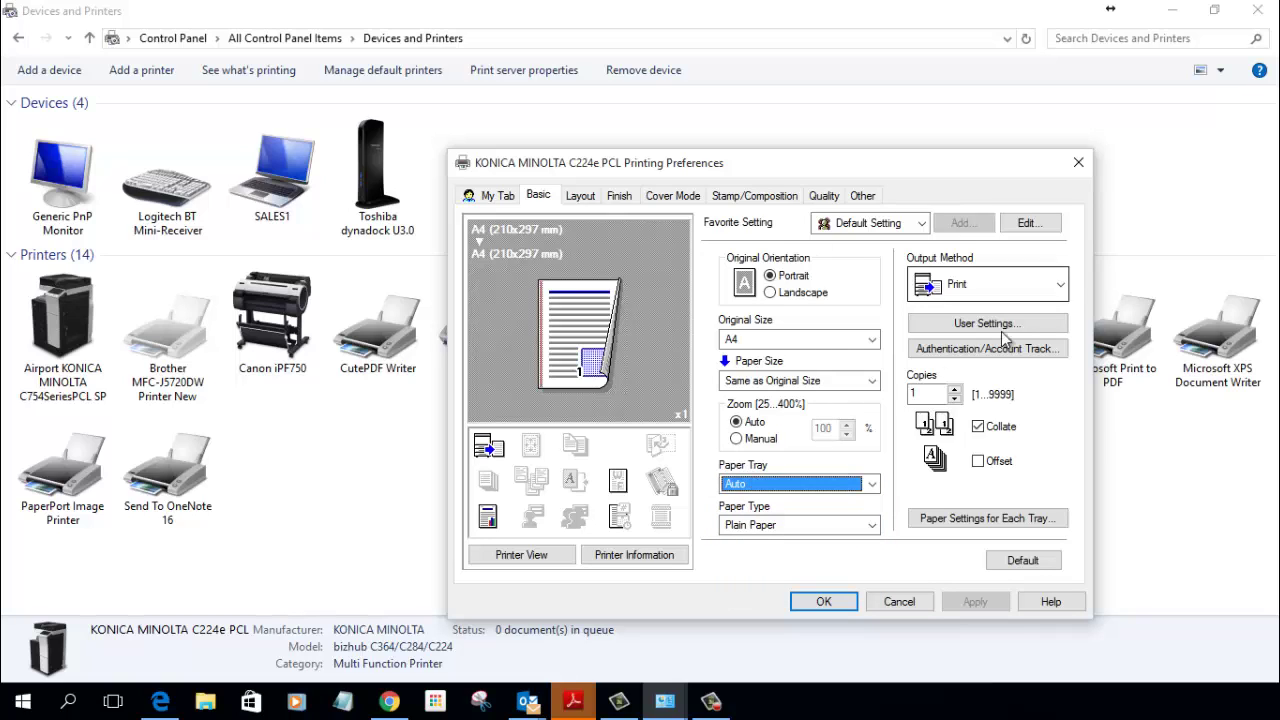